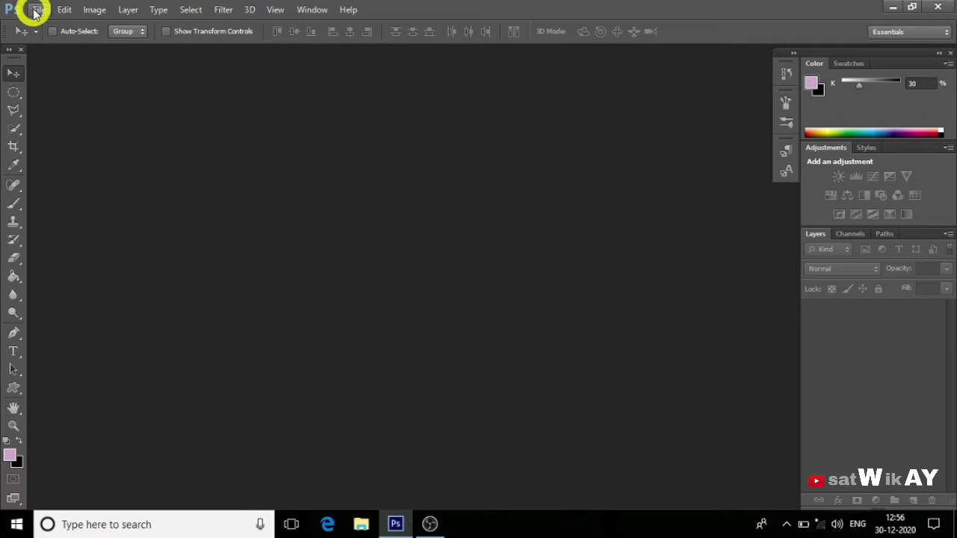
Open the second vincent-ledvina frozen-lake night-sky photo from the Downloads folder.
left_click(36, 10)
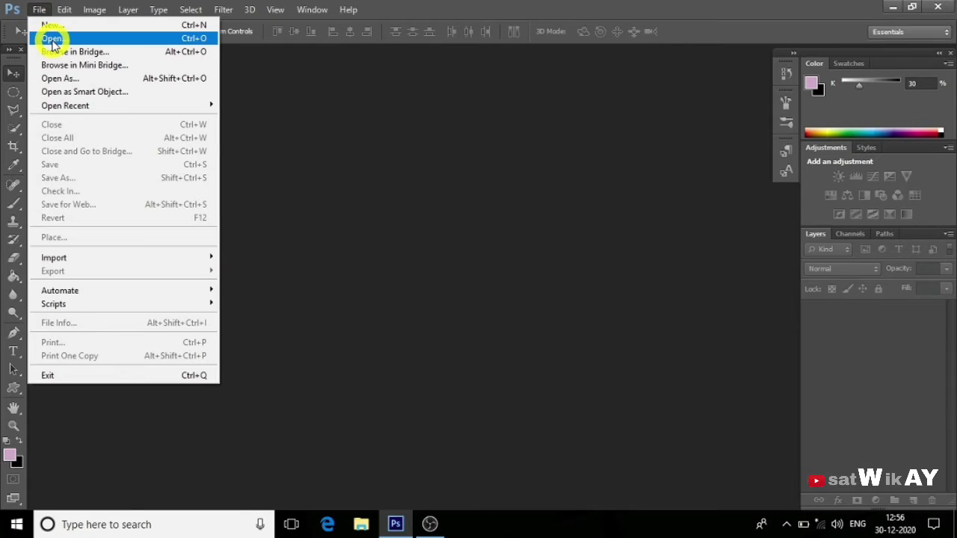
left_click(52, 39)
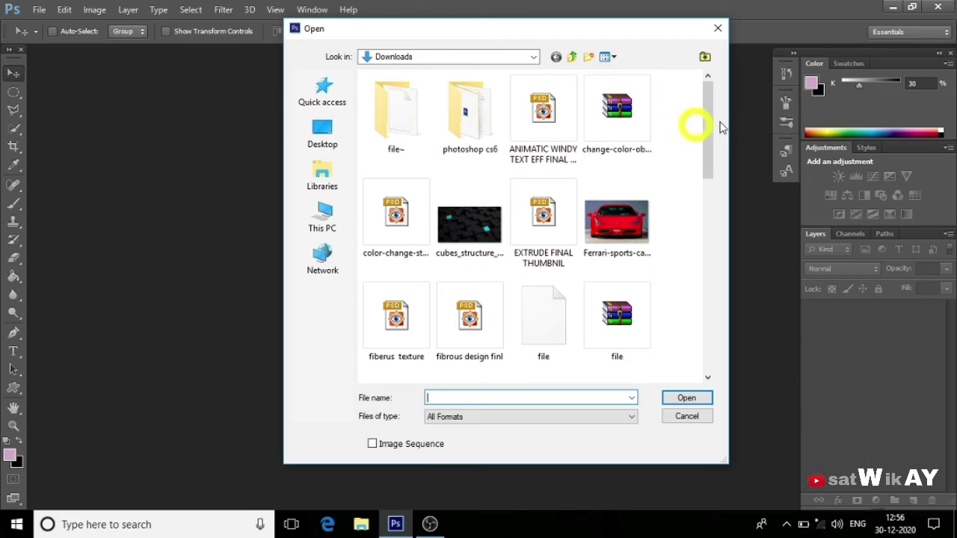
mouse_move(707, 128)
left_mouse_down()
mouse_move(710, 241)
mouse_move(695, 327)
left_mouse_up()
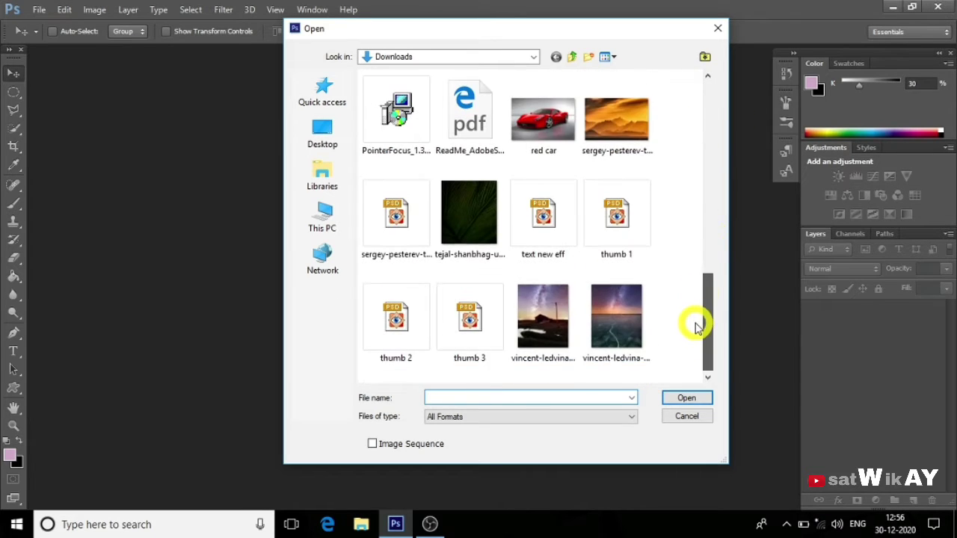
double_click(617, 322)
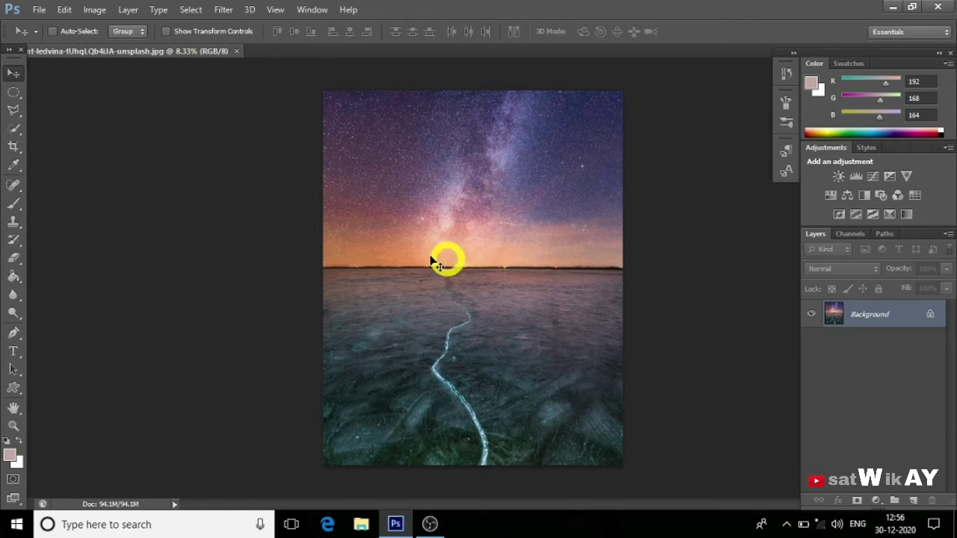
Draw a circular elliptical-marquee selection straddling the horizon just left of centre.
left_click(15, 89)
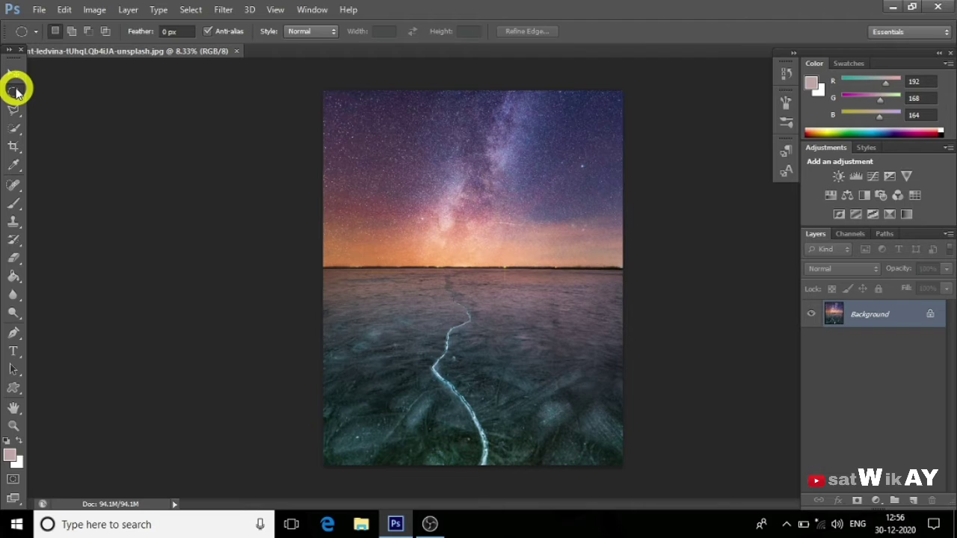
right_click(15, 89)
left_click(42, 106)
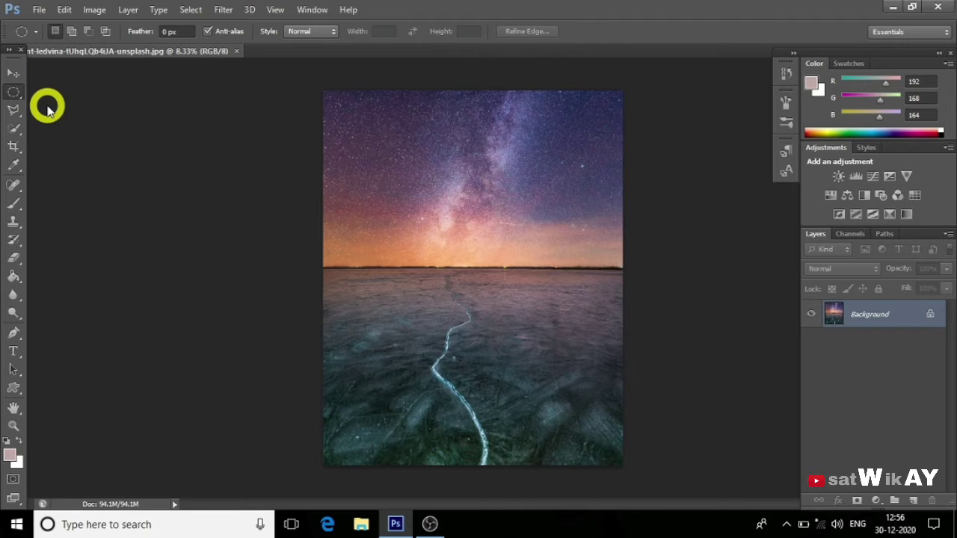
left_click_drag(431, 197, 515, 264)
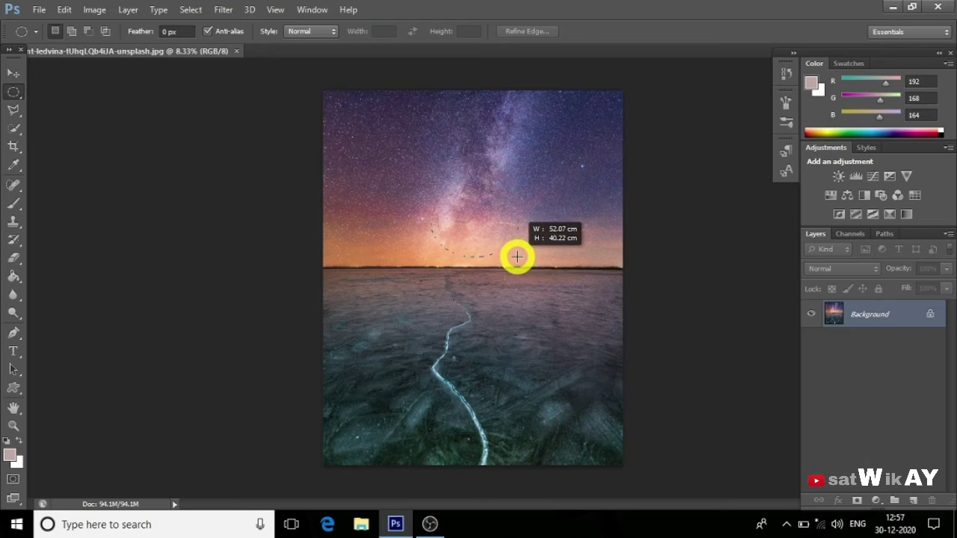
mouse_move(516, 264)
left_mouse_down()
mouse_move(464, 284)
mouse_move(465, 296)
left_mouse_up()
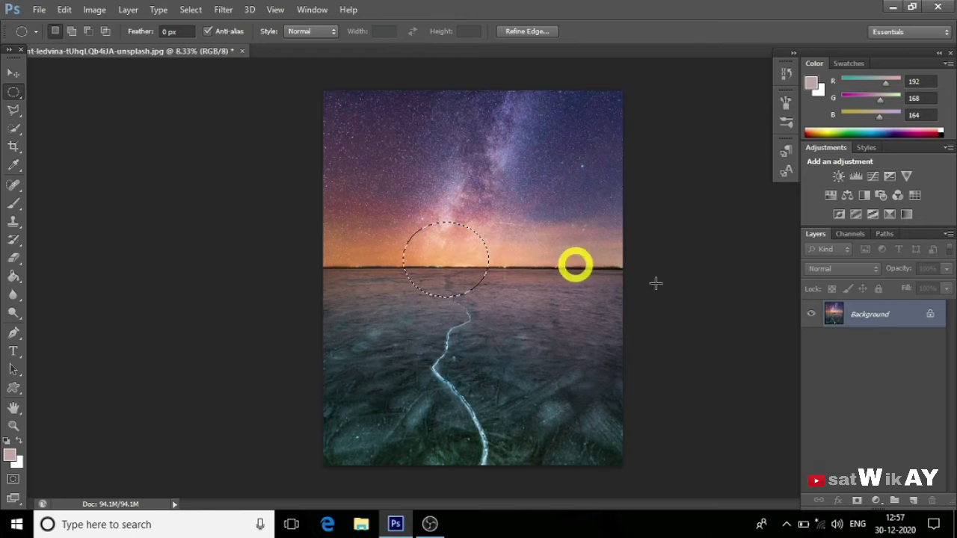
left_click(876, 500)
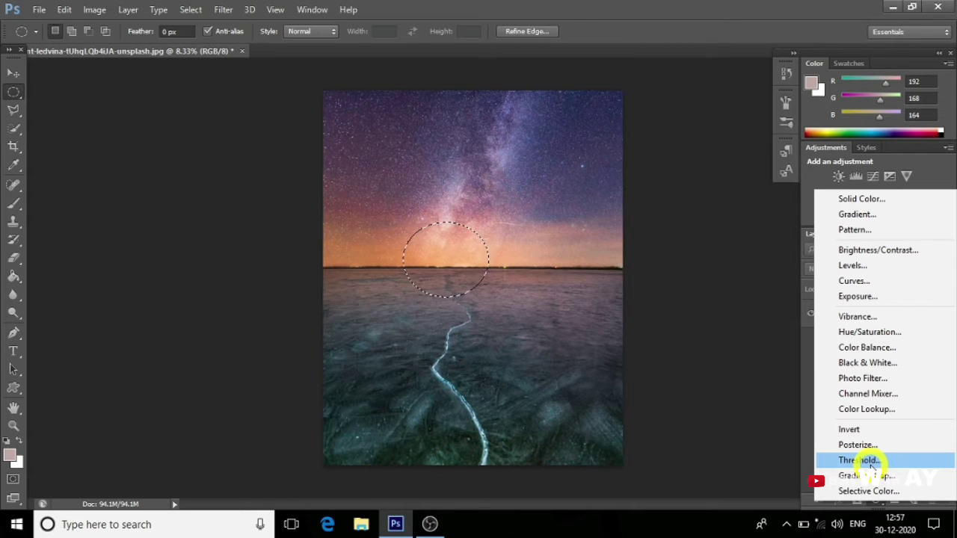
Add a Threshold adjustment to the circle selection with Threshold Level 182.
left_click(858, 460)
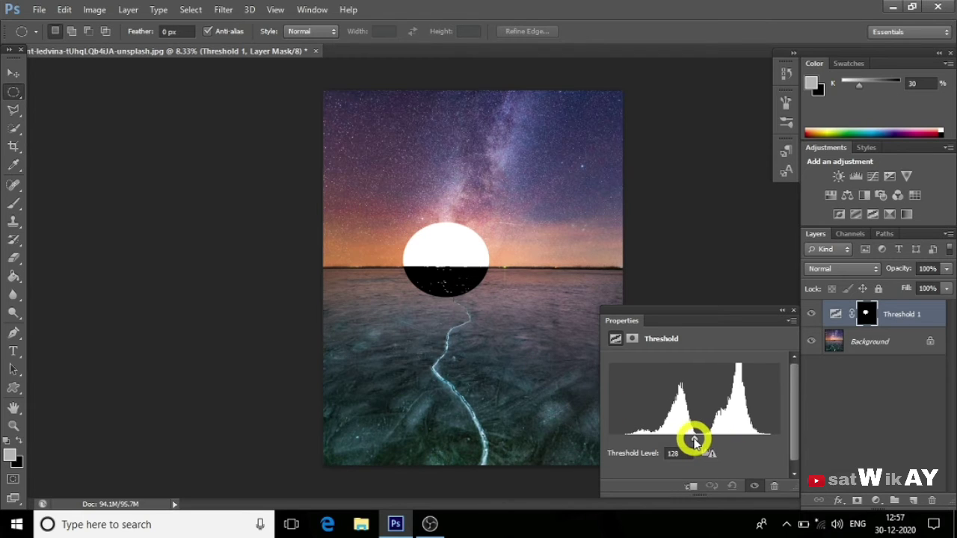
left_click_drag(695, 441, 731, 443)
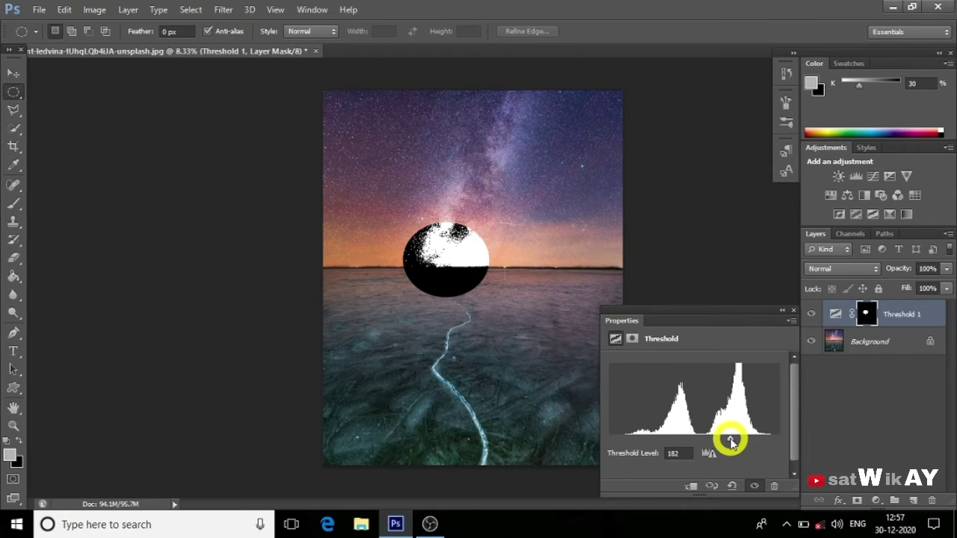
left_click(793, 310)
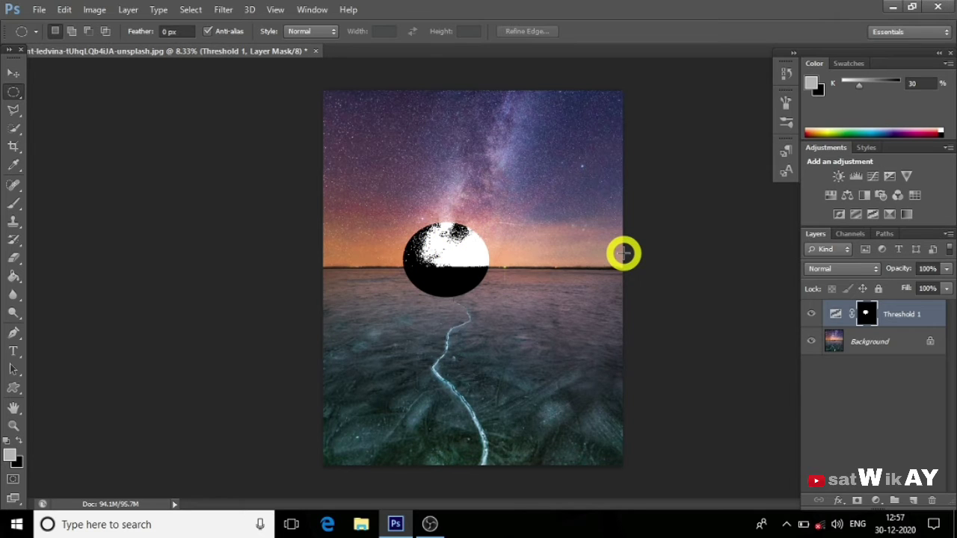
Add a Curves adjustment layer and pull the RGB curve down to darken the scene.
left_click(876, 500)
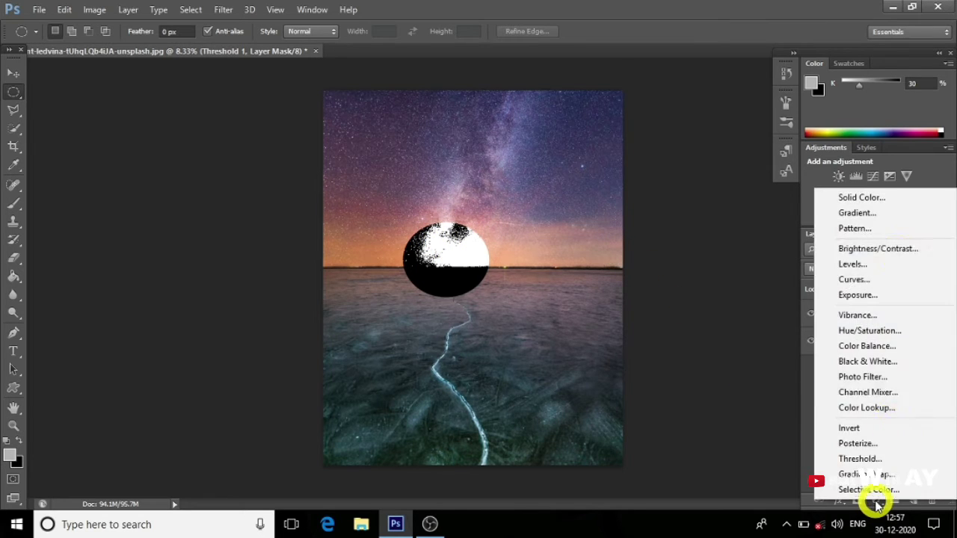
left_click(890, 279)
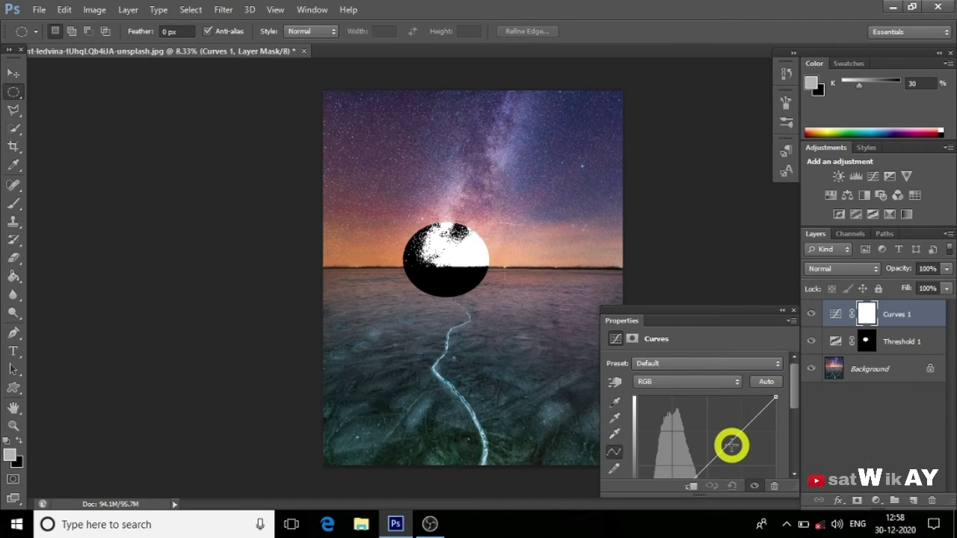
left_click_drag(728, 438, 756, 458)
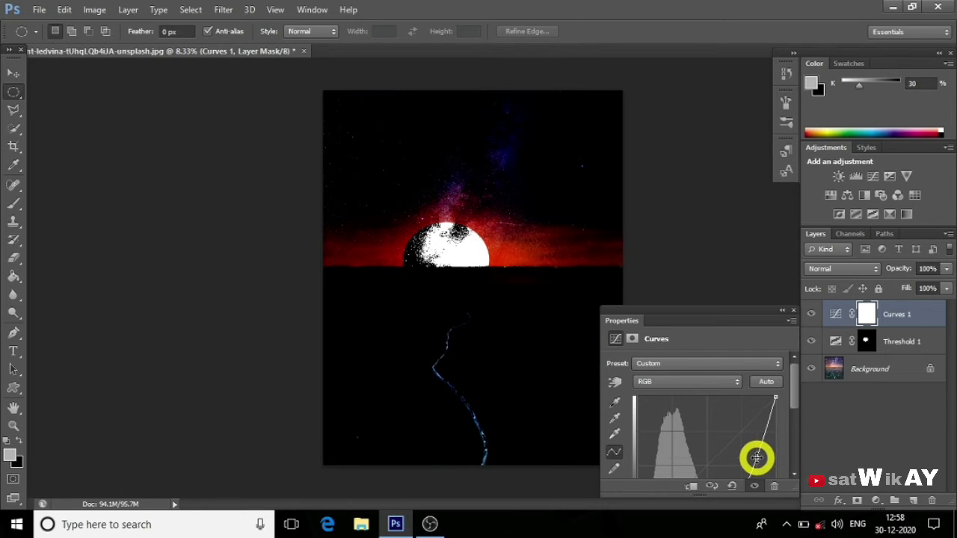
left_click(793, 309)
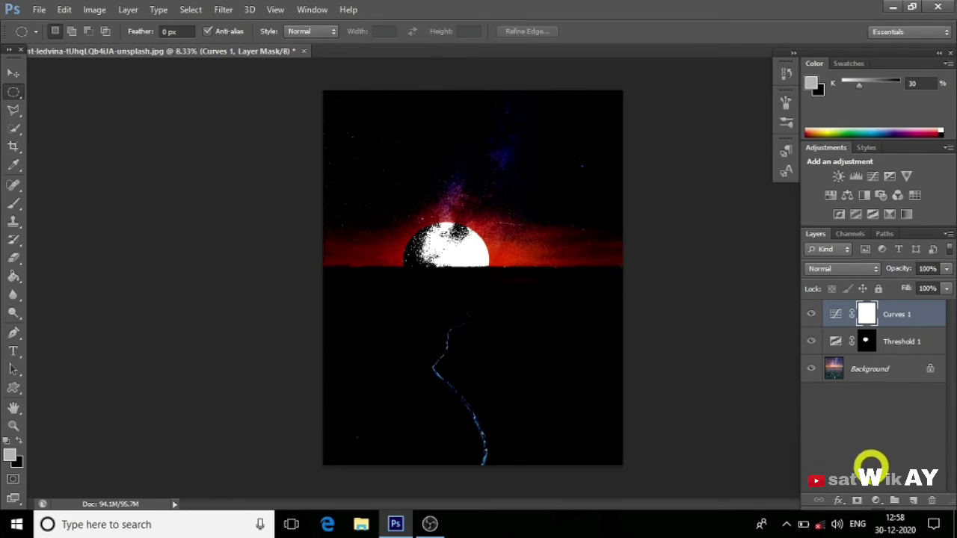
Add a Hue/Saturation layer at hue +180 and saturation +100, then clear the stray test selection.
left_click(876, 501)
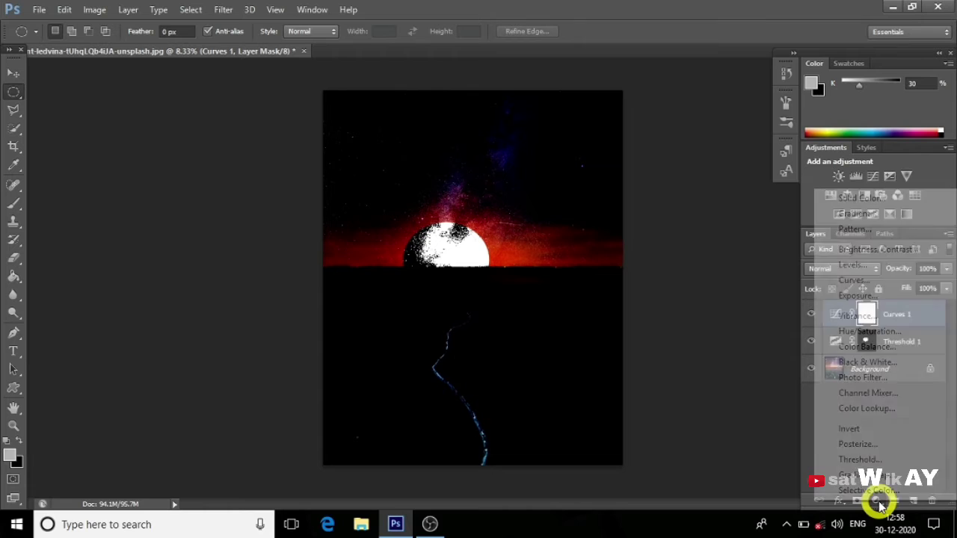
left_click(874, 334)
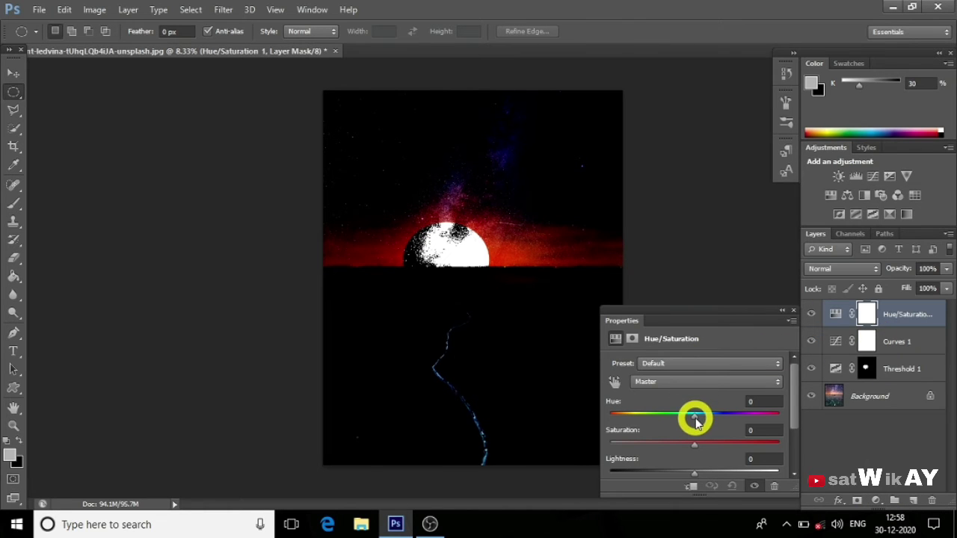
left_click_drag(695, 420, 783, 420)
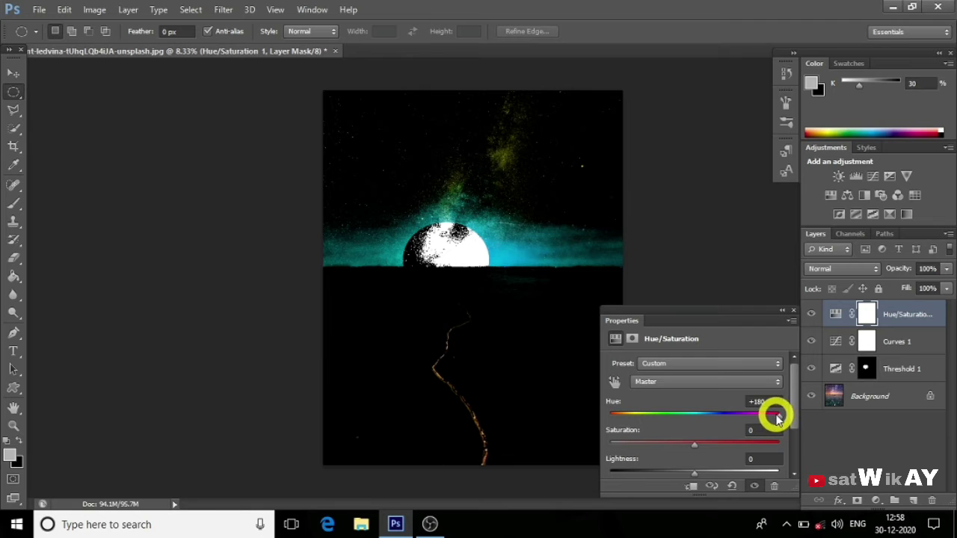
mouse_move(783, 420)
left_mouse_down()
mouse_move(644, 410)
mouse_move(717, 405)
mouse_move(595, 410)
mouse_move(782, 419)
left_mouse_up()
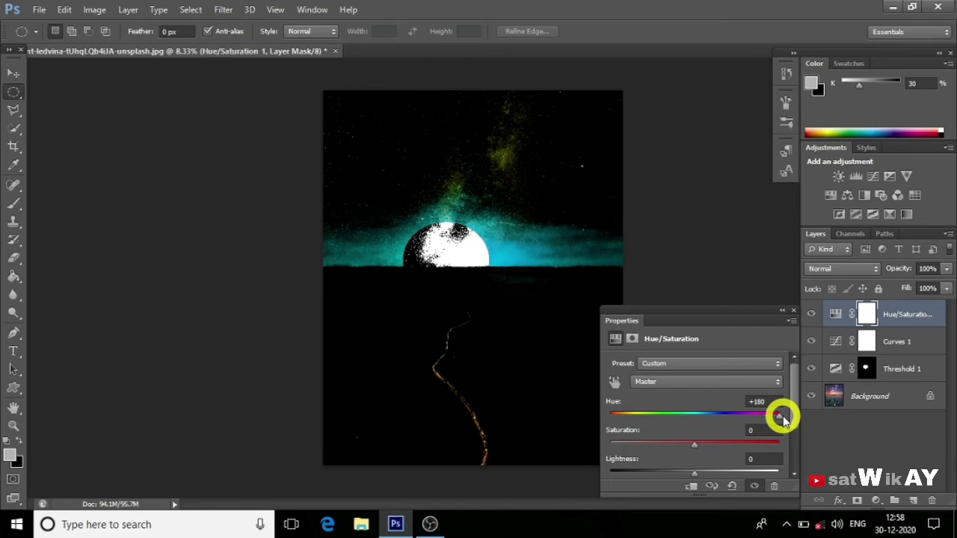
left_click_drag(695, 444, 782, 446)
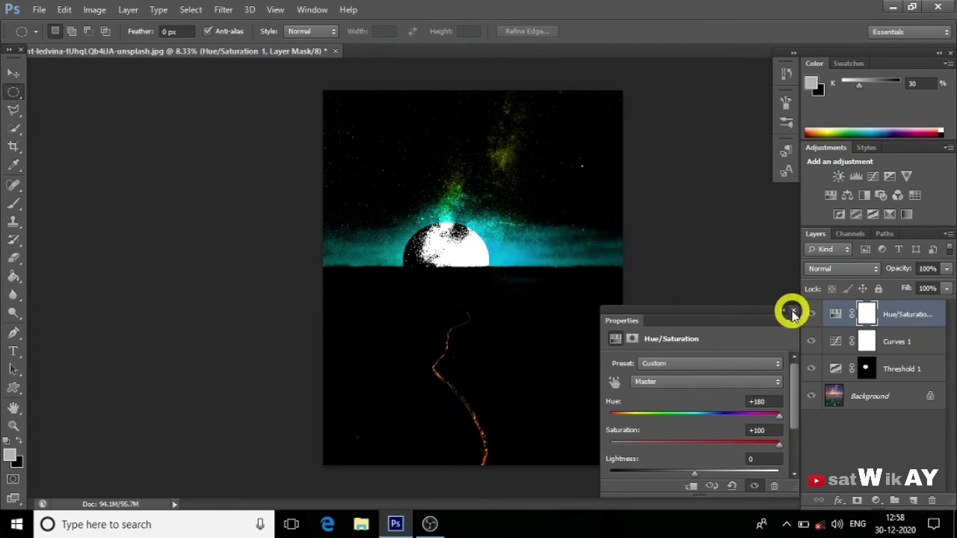
left_click(793, 311)
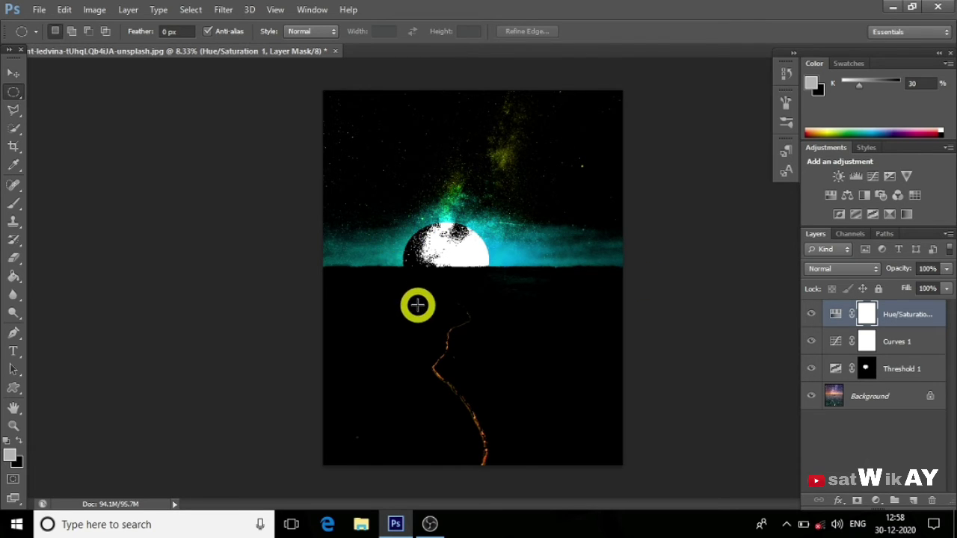
left_click_drag(462, 305, 472, 318)
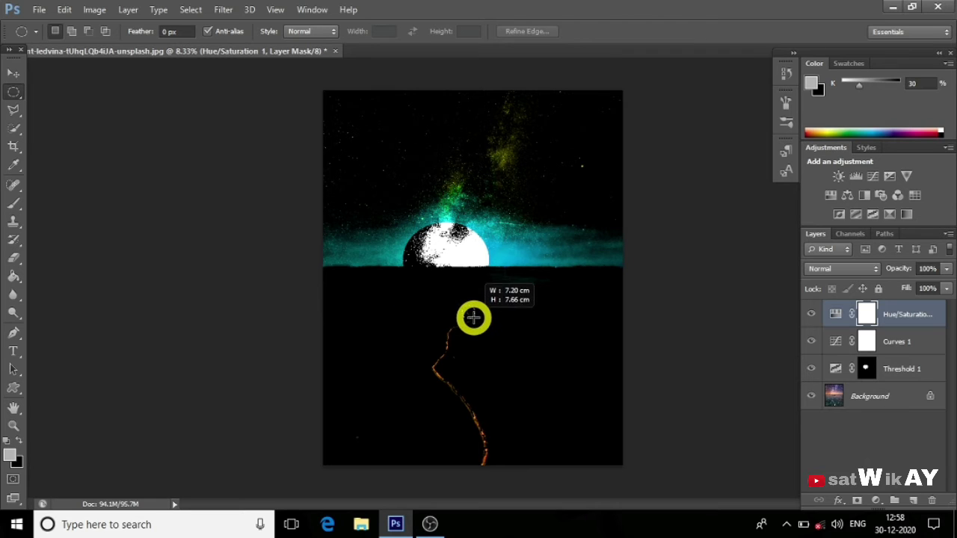
left_click(465, 309)
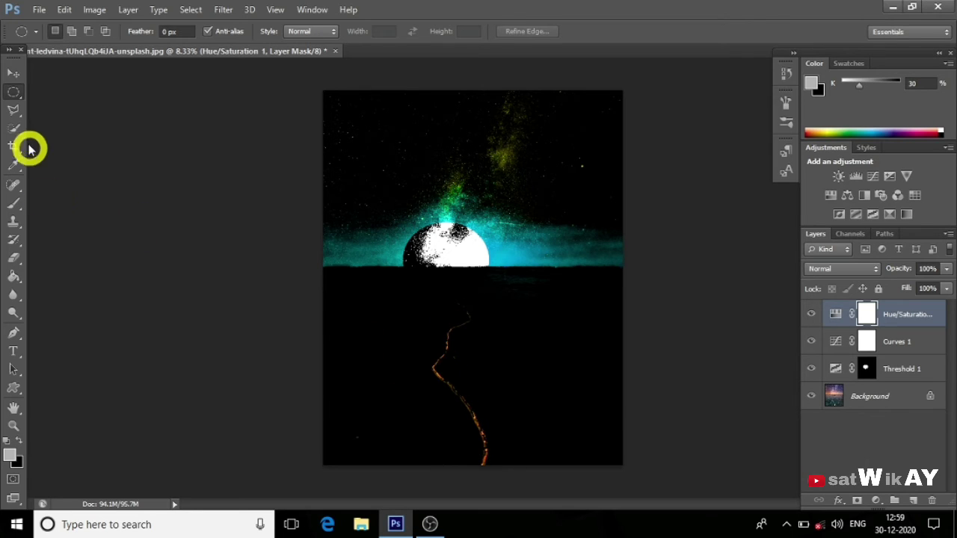
Select a rectangle around the ice crack with the Polygonal Lasso.
left_click(14, 110)
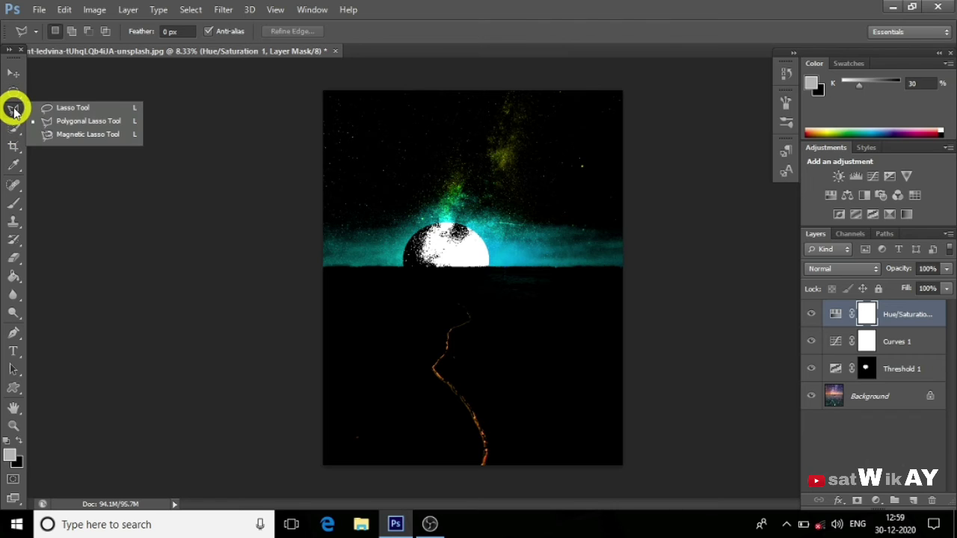
left_click(50, 123)
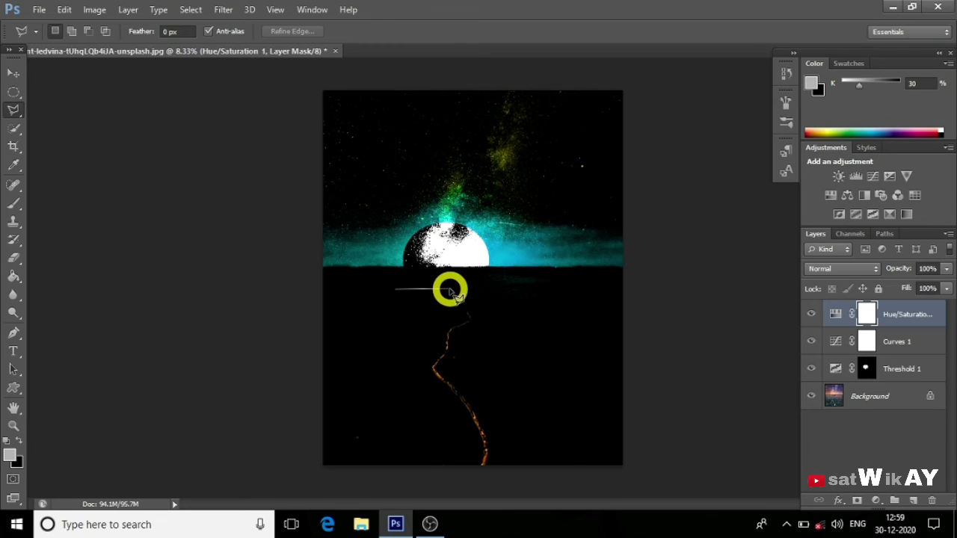
left_click(543, 288)
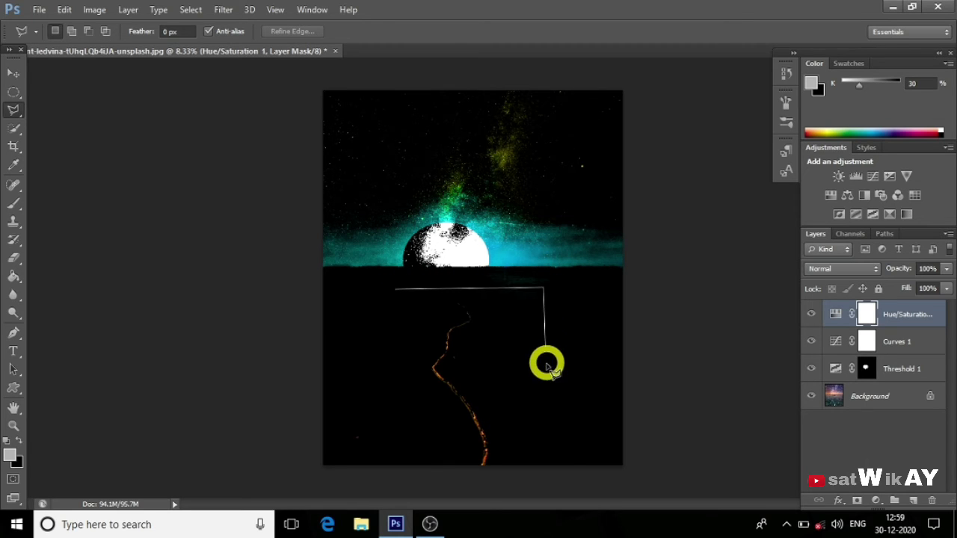
left_click(541, 465)
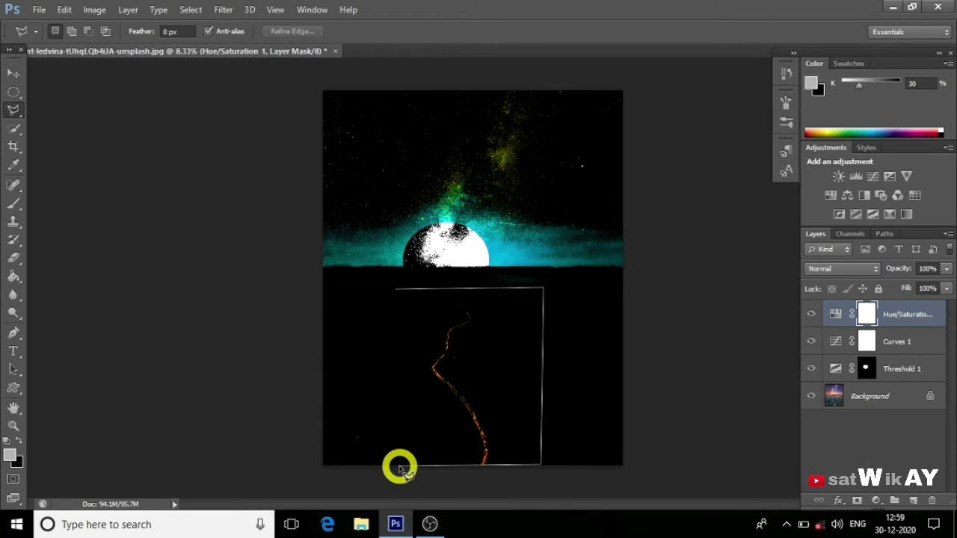
double_click(400, 466)
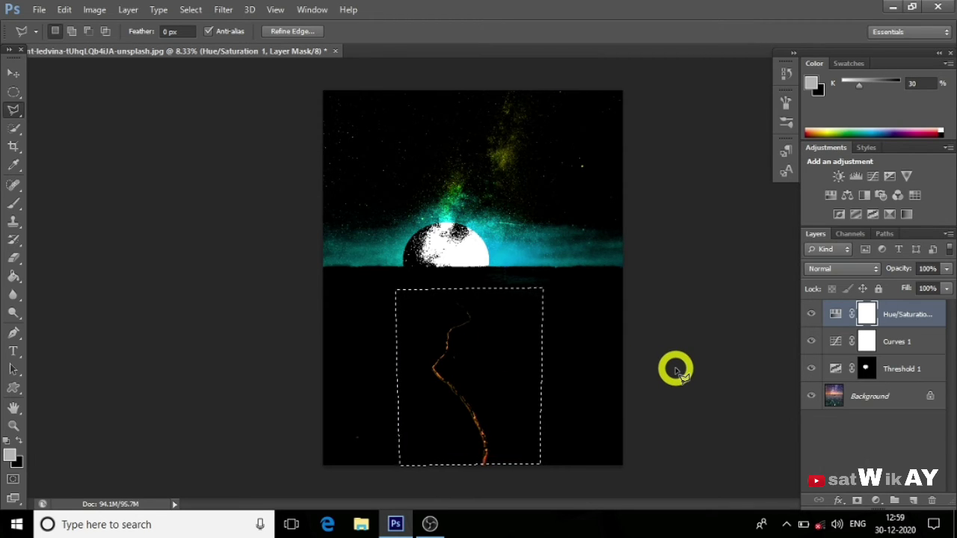
Add a Hue/Saturation adjustment to the crack selection at hue +180 and saturation +100.
left_click(876, 500)
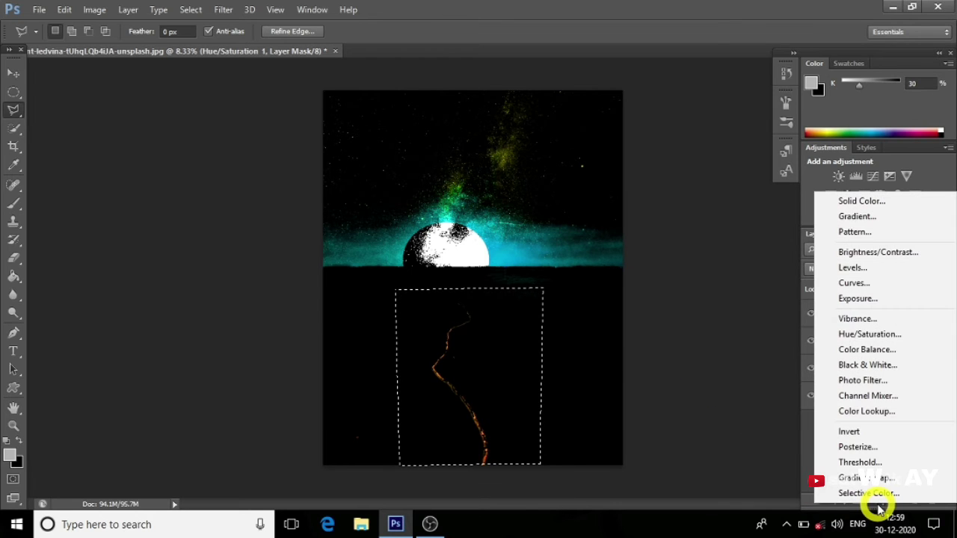
left_click(880, 337)
left_click_drag(692, 413, 781, 416)
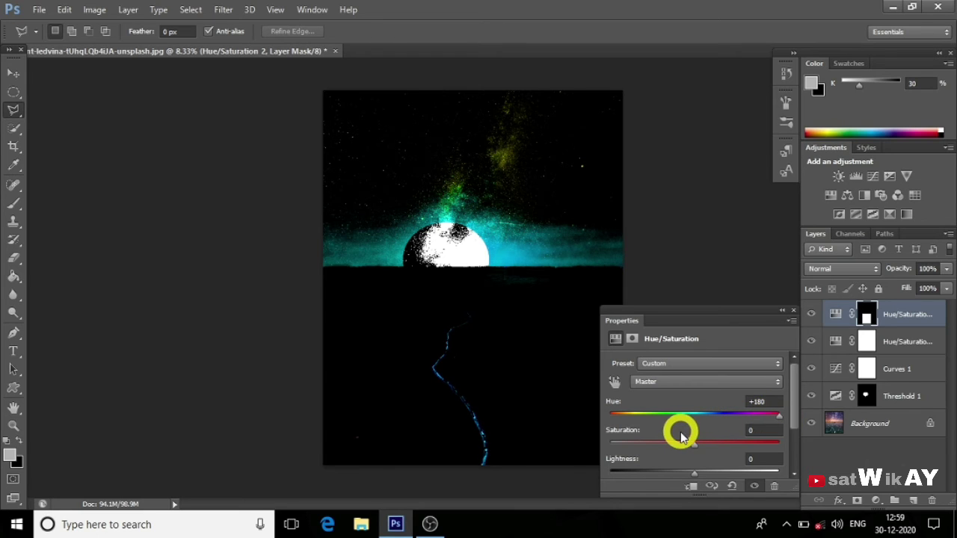
left_click_drag(694, 441, 797, 445)
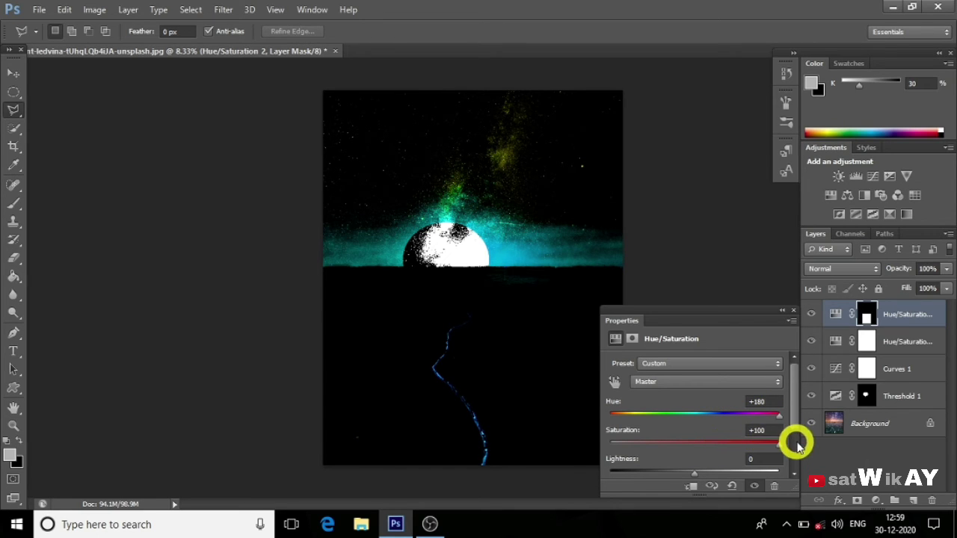
left_click(793, 309)
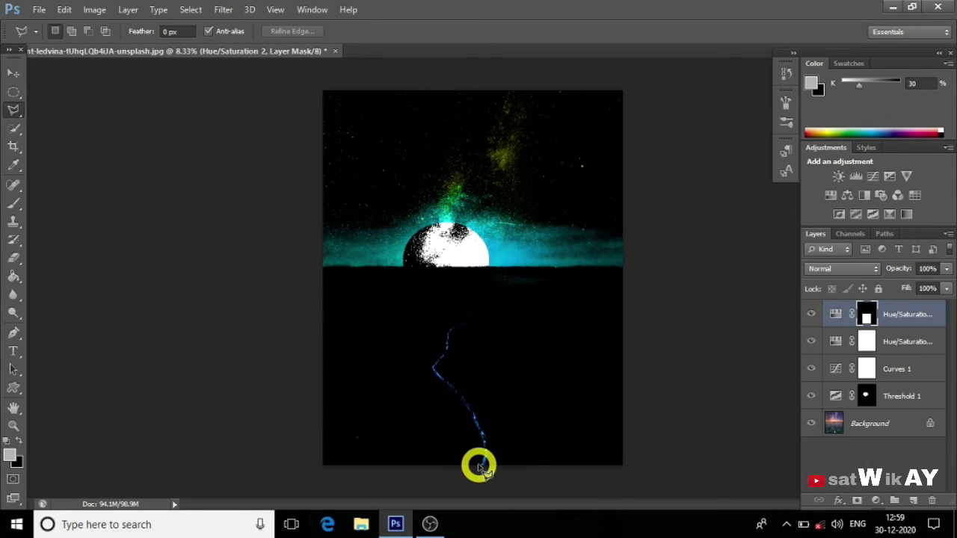
left_click(876, 501)
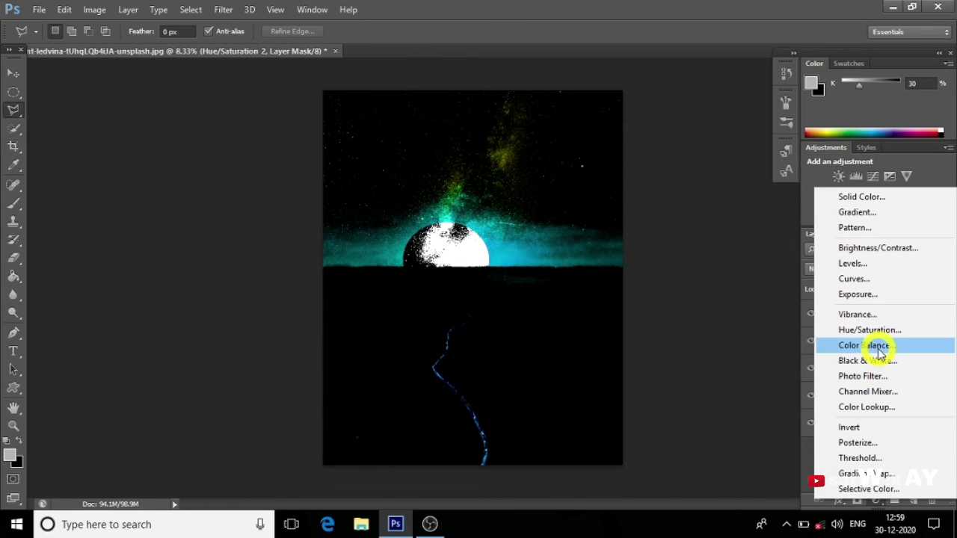
Add a Color Balance layer with midtones at +28 red, +9 green and +58 blue.
left_click(873, 345)
left_click_drag(672, 400, 689, 401)
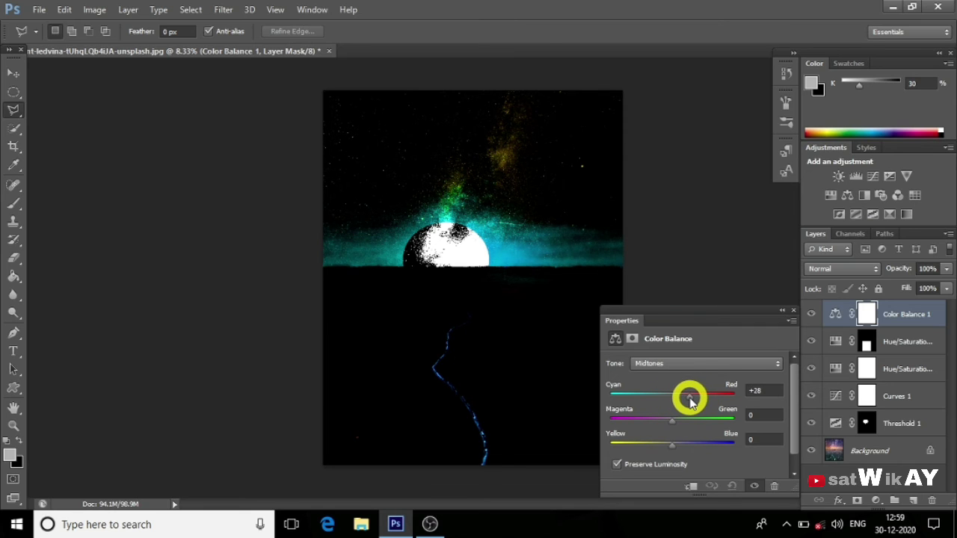
mouse_move(671, 421)
left_mouse_down()
mouse_move(691, 426)
mouse_move(677, 426)
left_mouse_up()
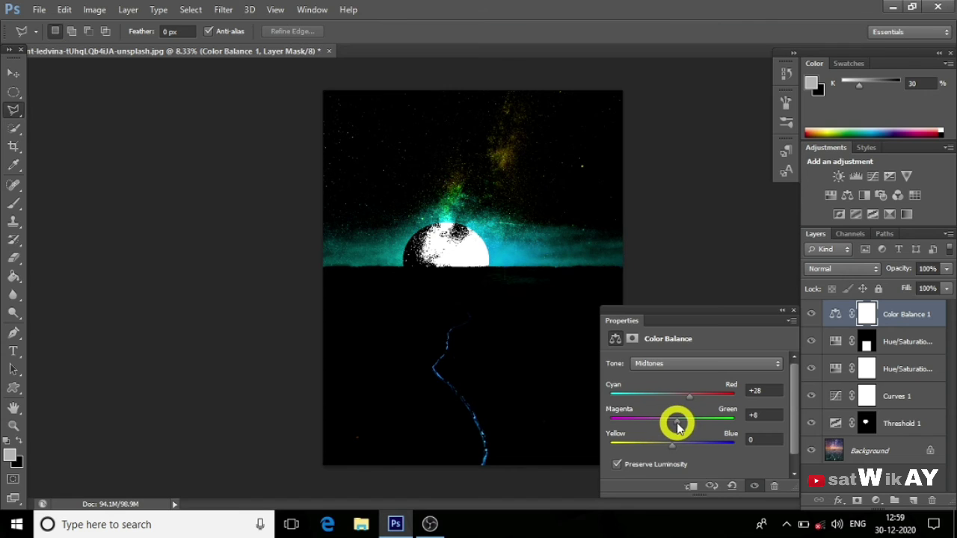
left_click_drag(669, 443, 710, 452)
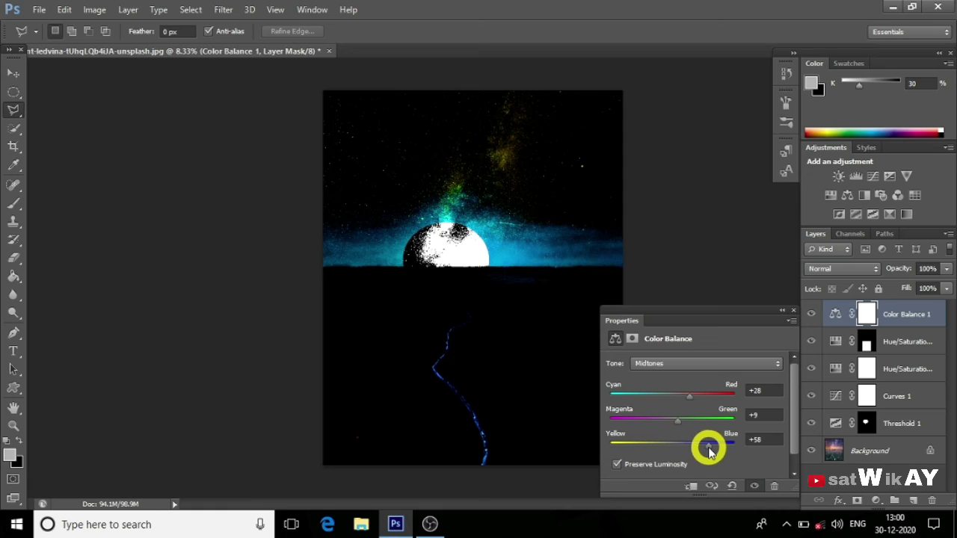
left_click(794, 309)
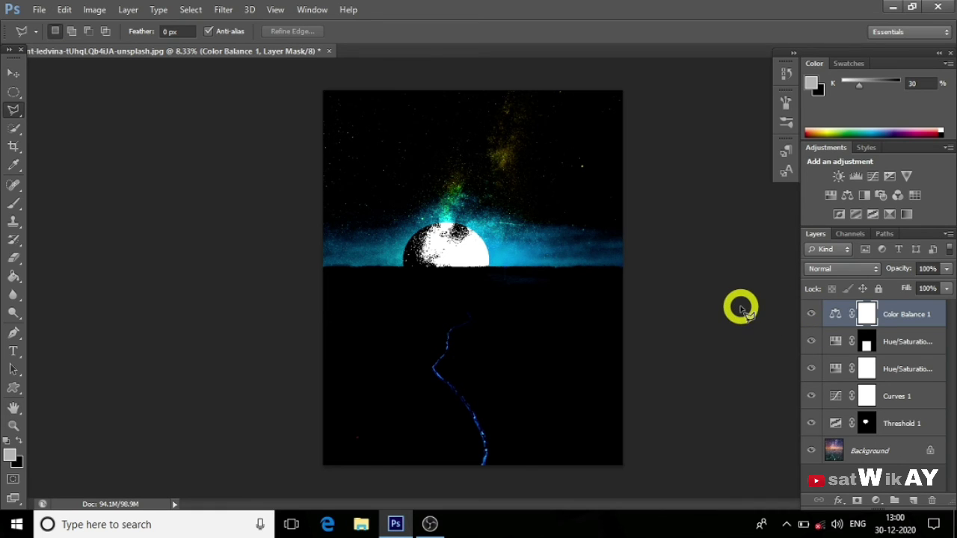